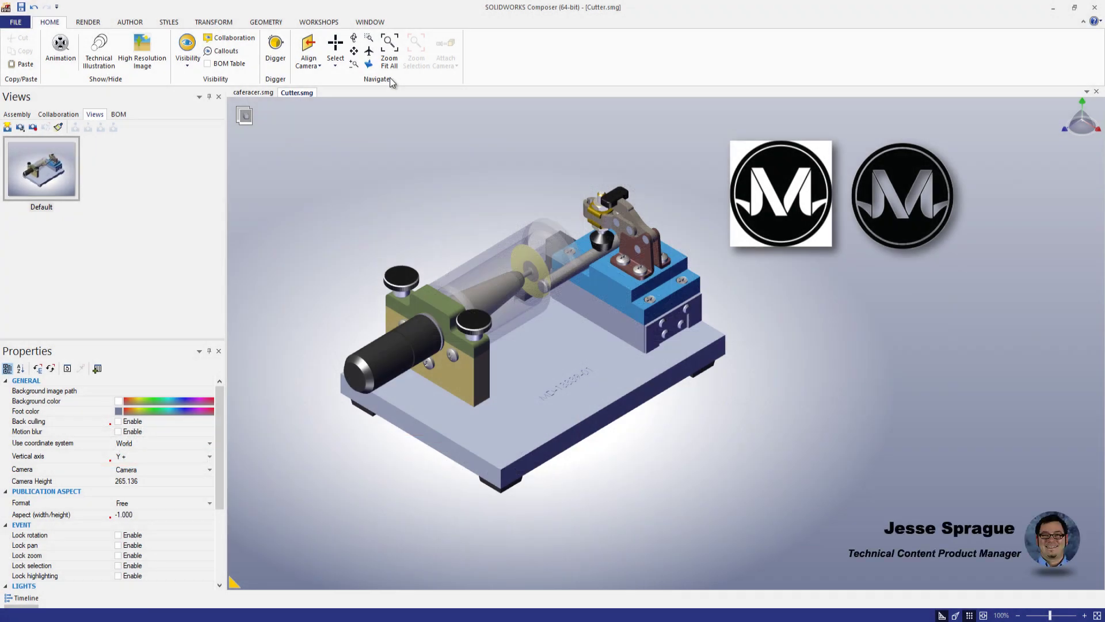
Open the Image Library from the Workshops ribbon to list stock bitmaps like _check.bmp.
click(331, 22)
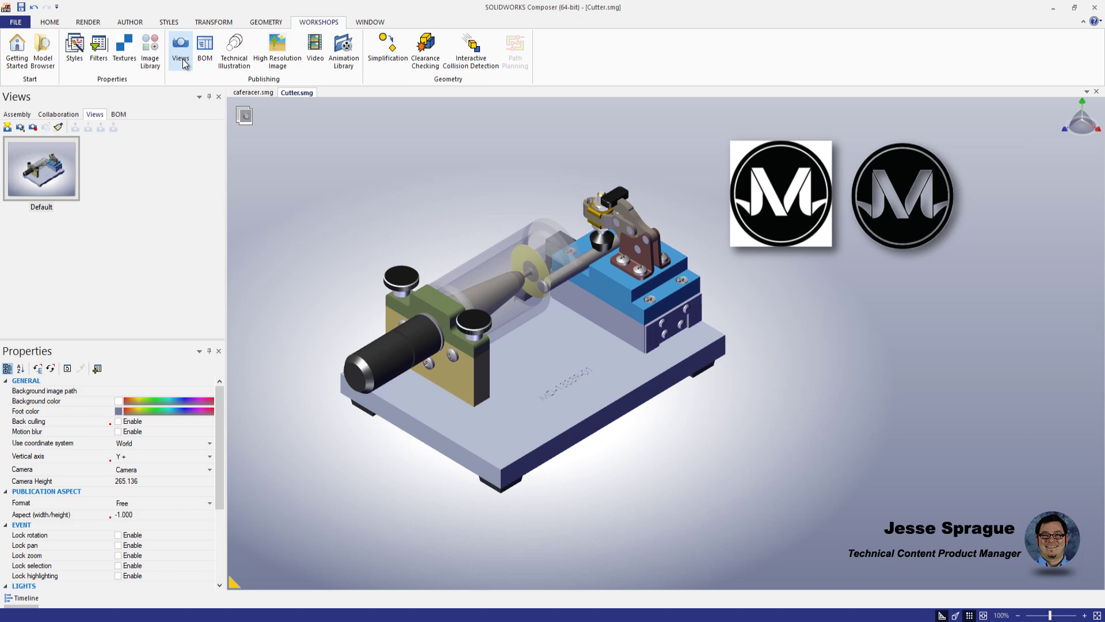
click(150, 50)
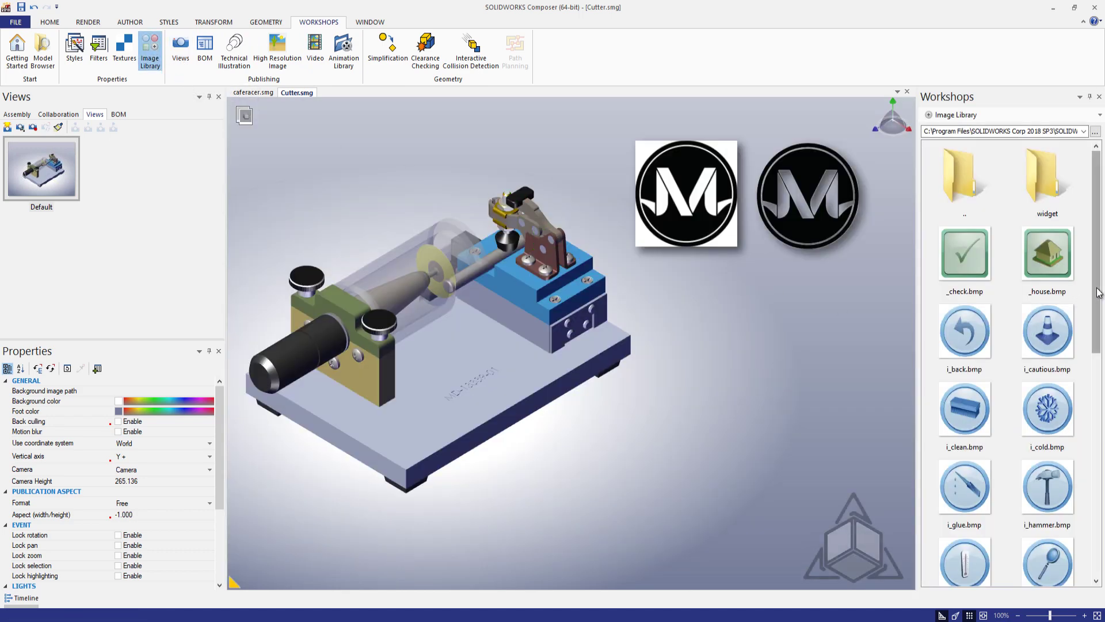
drag(1097, 294, 1100, 512)
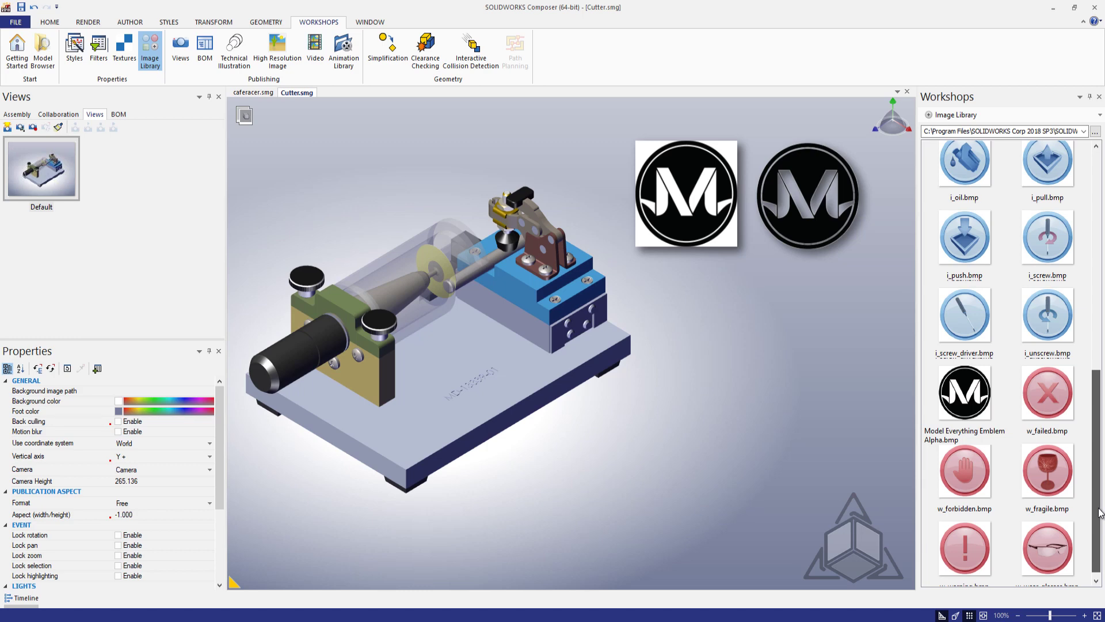
scroll(1099, 513, down, 1)
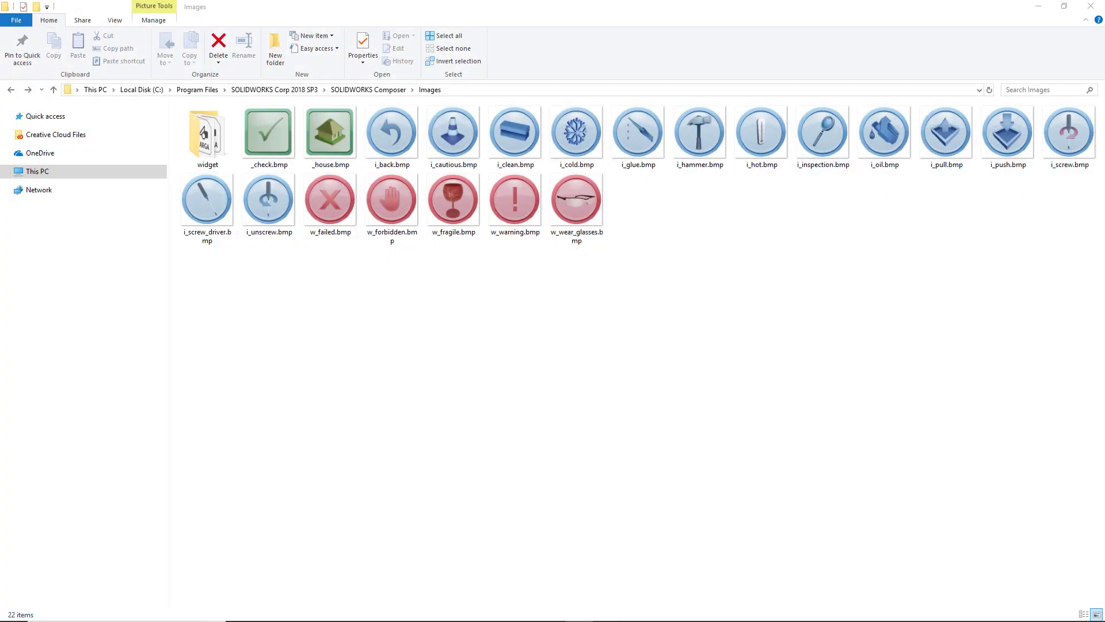
Copy Model Everything Emblem.bmp into the Composer Images folder, approving the administrator prompt.
drag(236, 322, 463, 300)
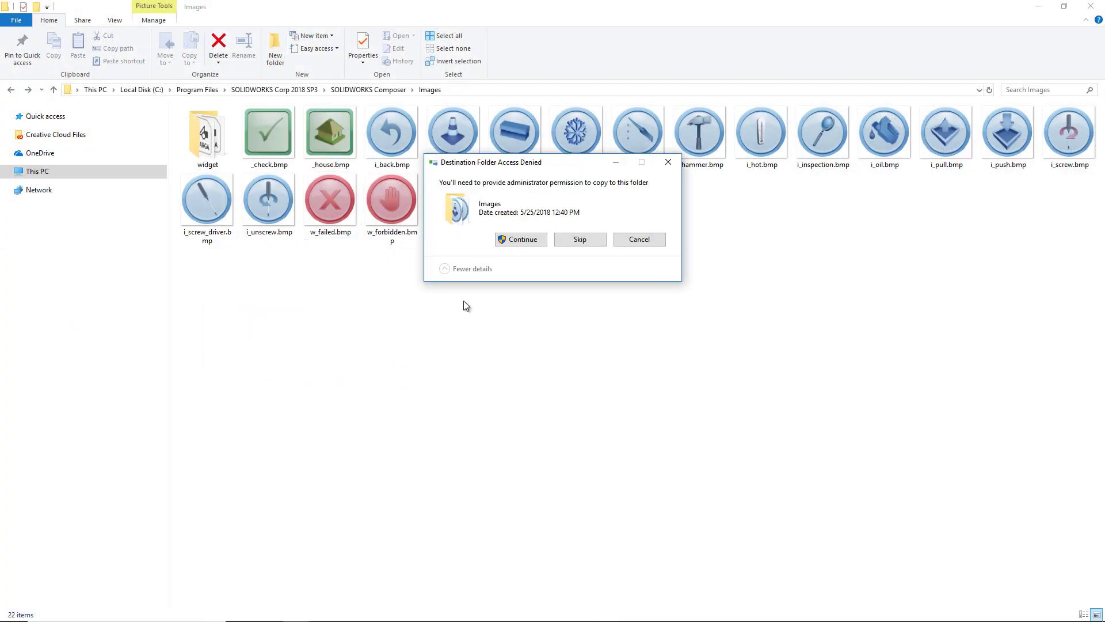
click(518, 240)
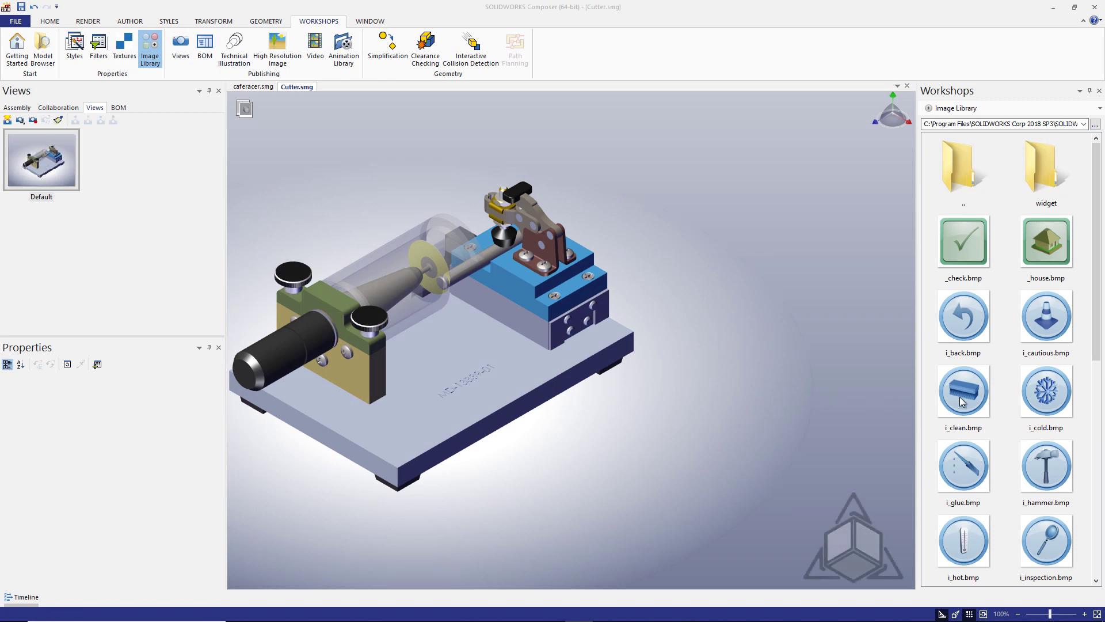
Drop Model Everything Emblem.bmp from the Image Library into the Cutter scene, upper right of the model.
scroll(964, 402, down, 6)
drag(971, 406, 745, 207)
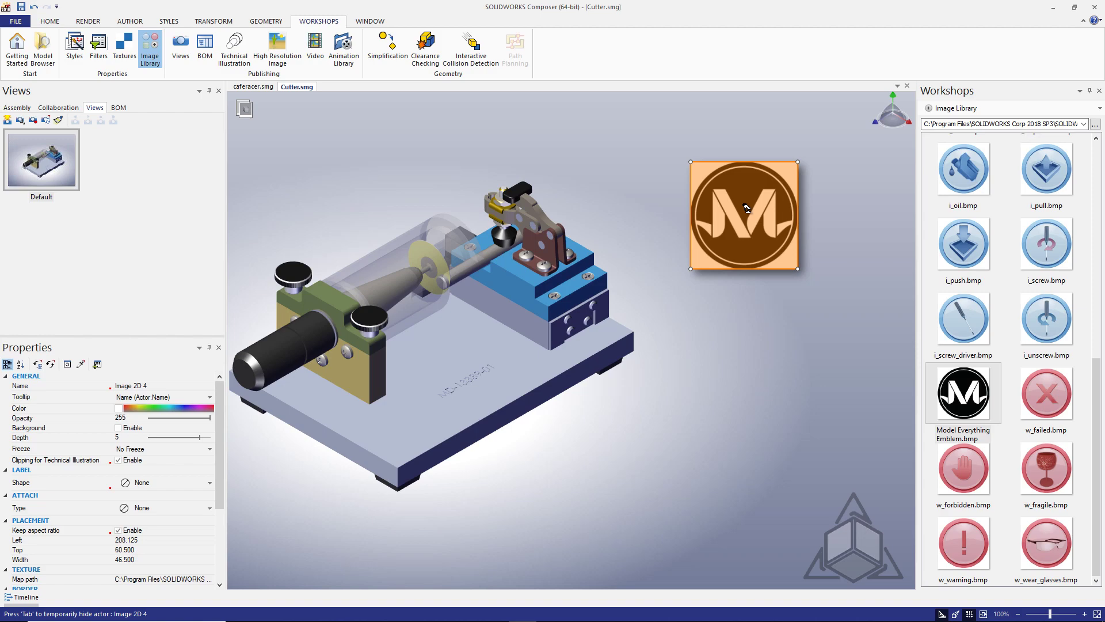
click(763, 301)
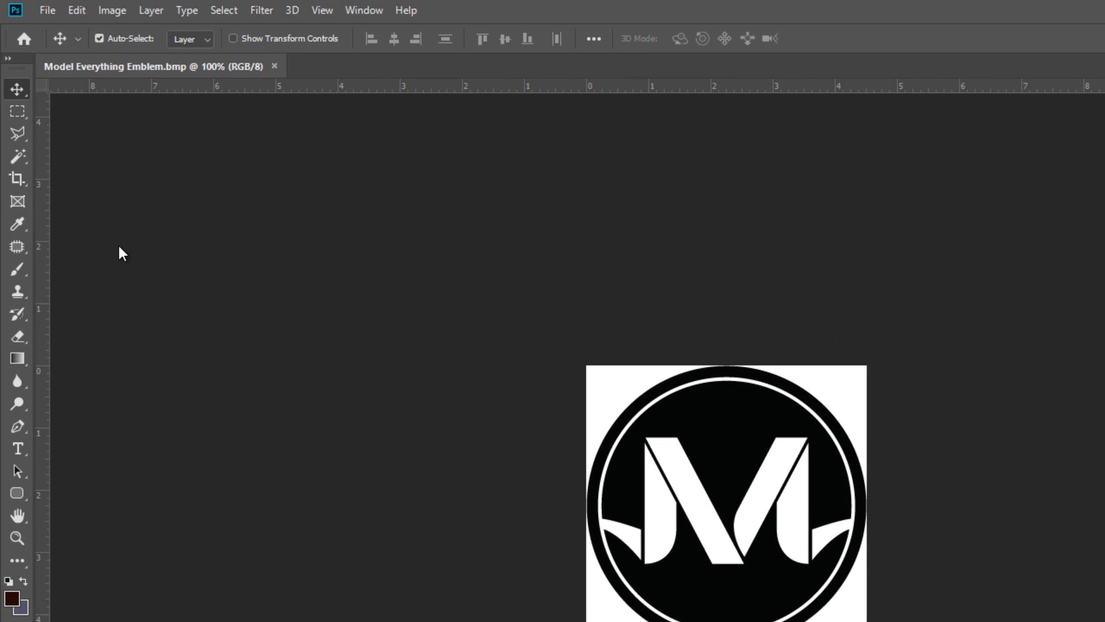
Select every black area with a non-contiguous Magic Wand and store it as the Alpha 1 channel.
click(18, 154)
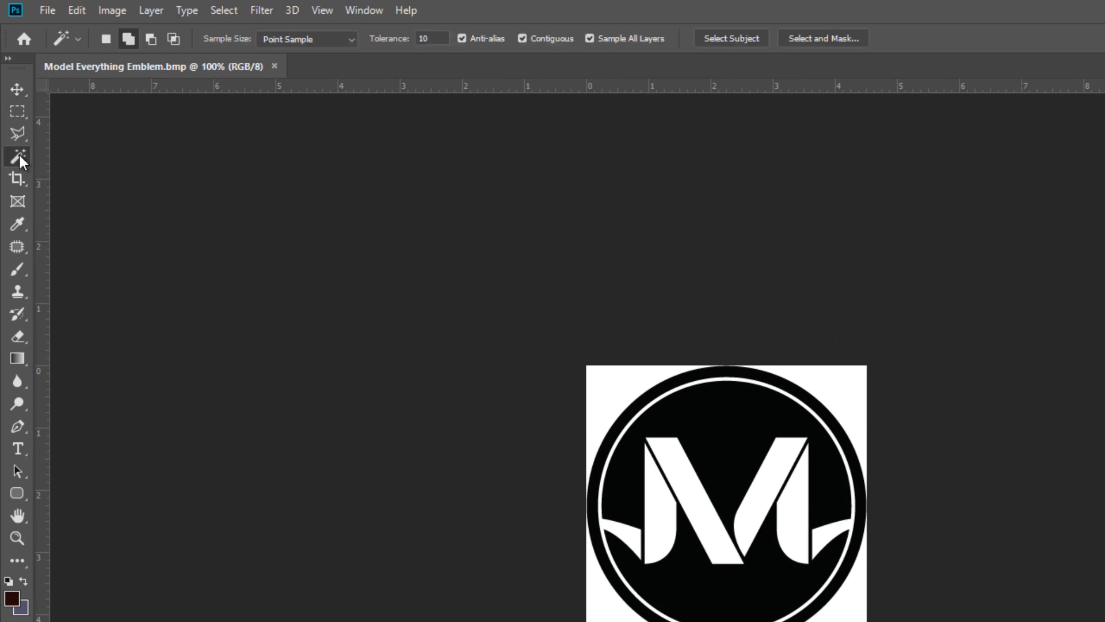
click(523, 38)
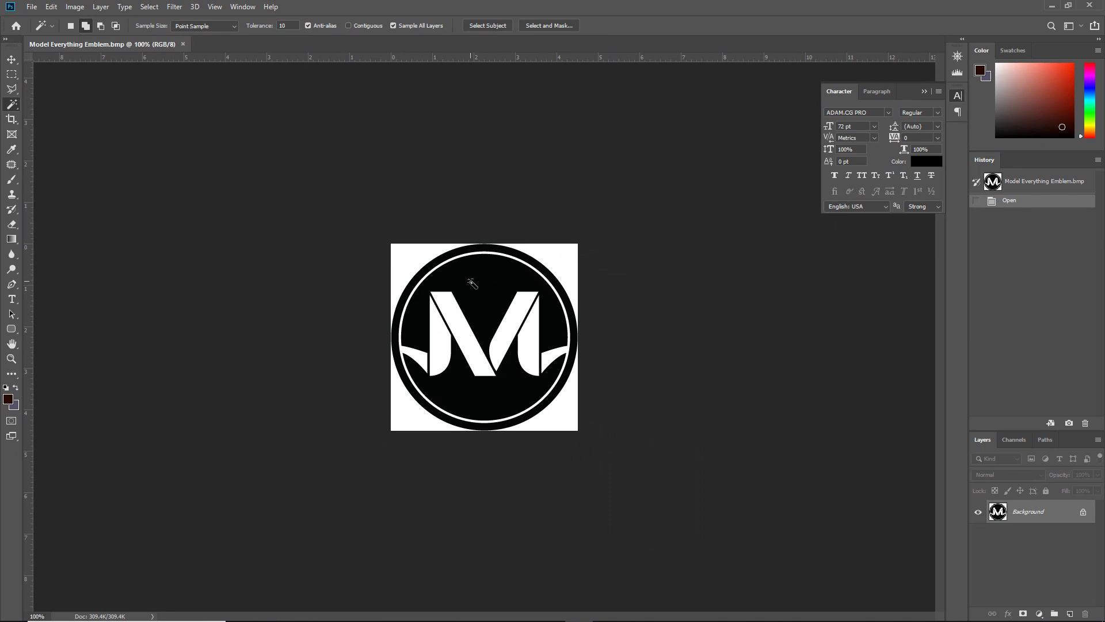
click(470, 281)
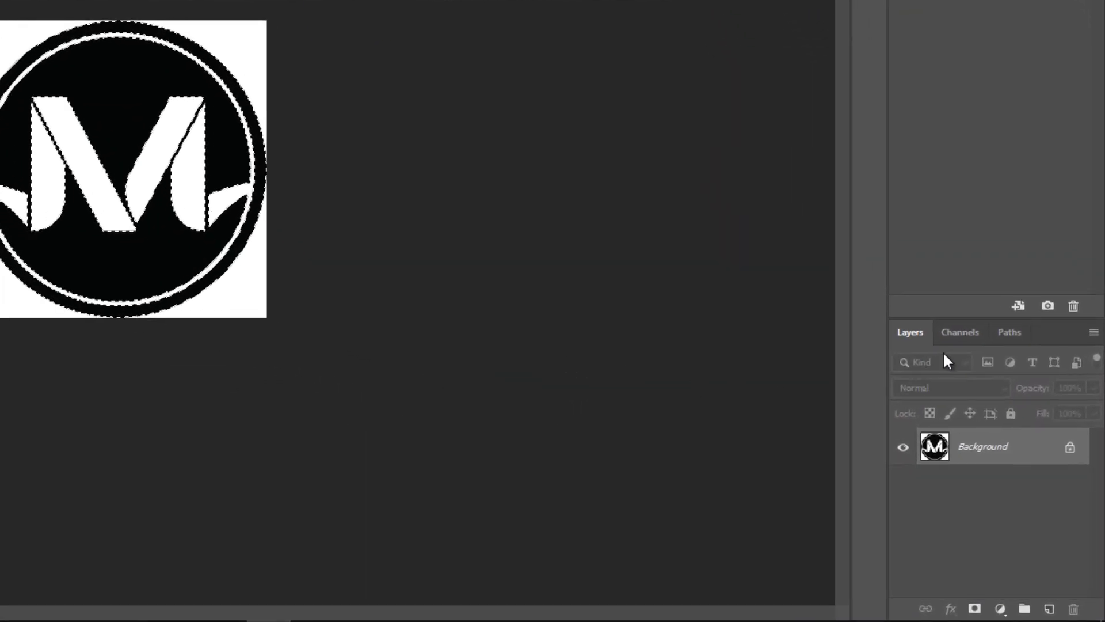
click(954, 339)
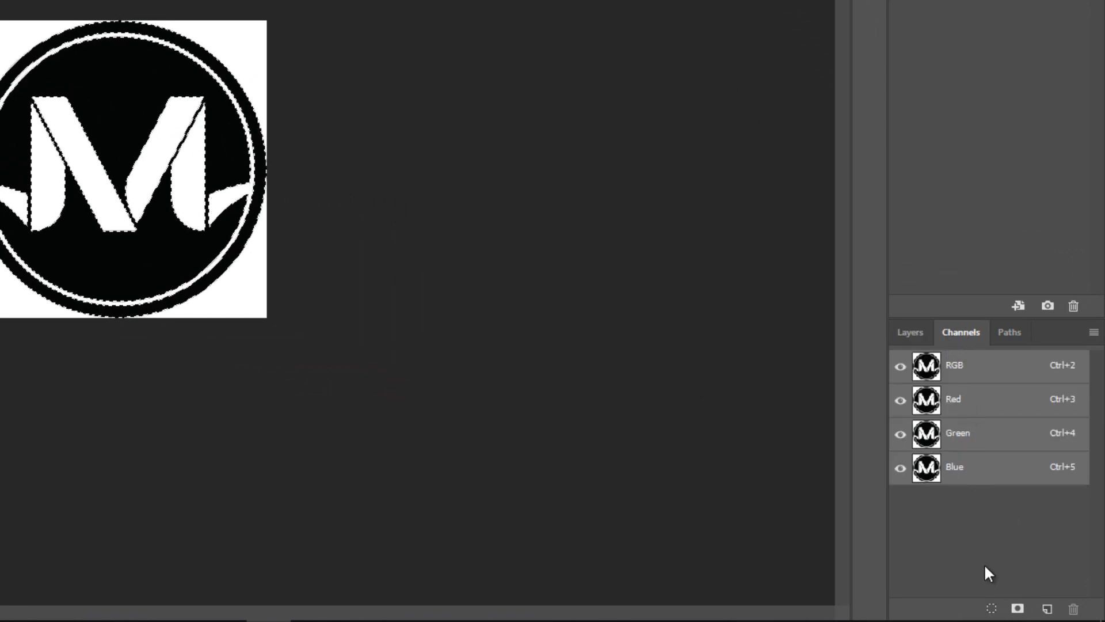
click(1018, 609)
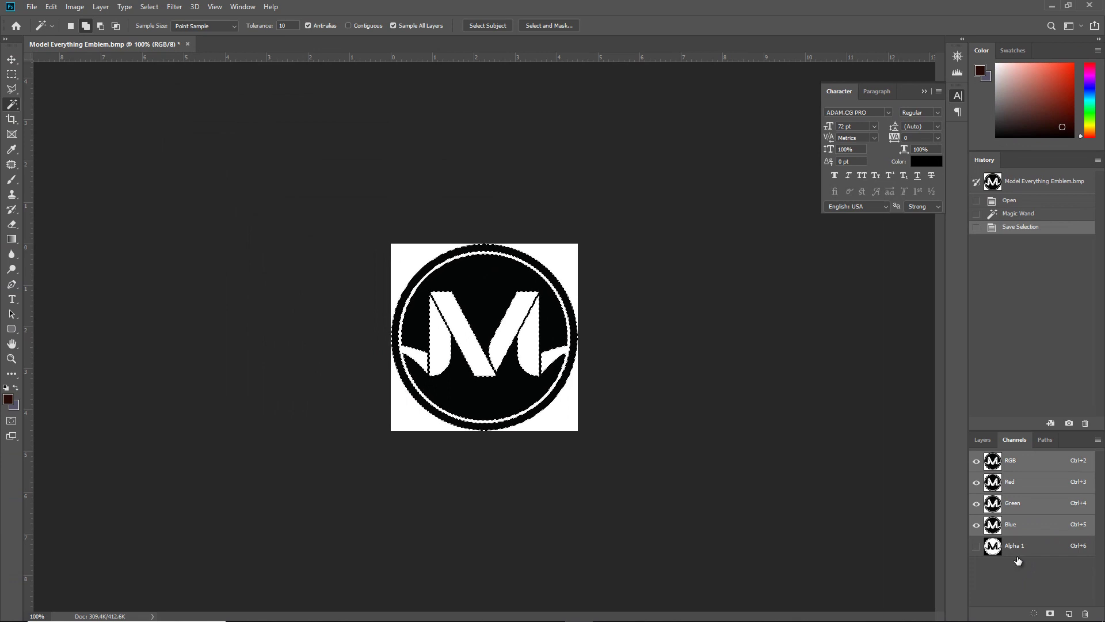
Save As Model Everything Emblem.bmp under the same name with Alpha Channels enabled.
click(32, 6)
click(69, 135)
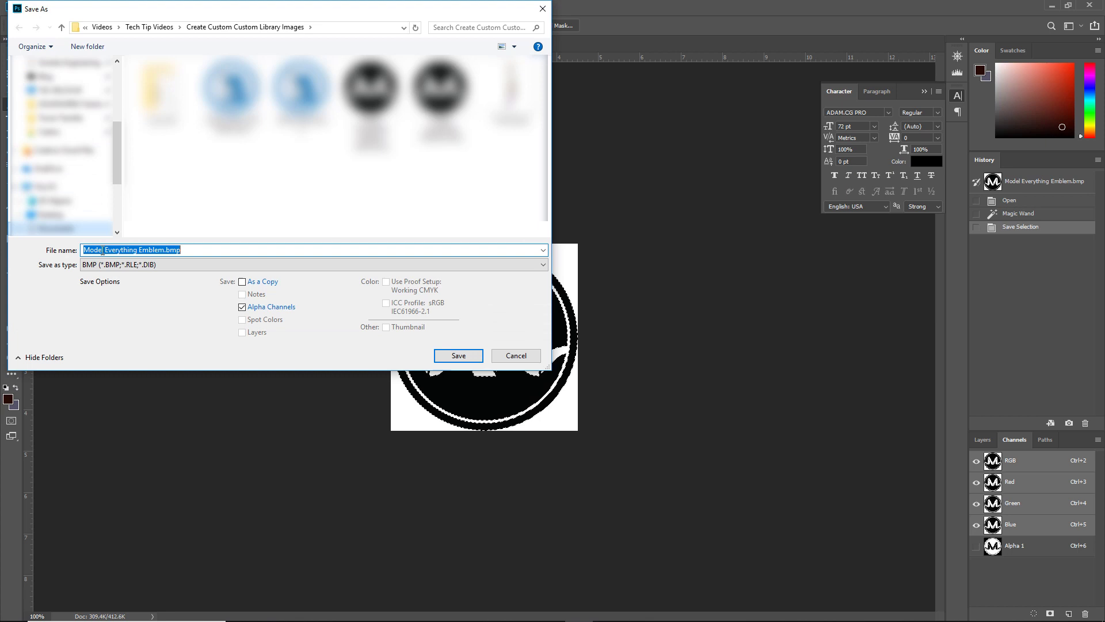
click(124, 306)
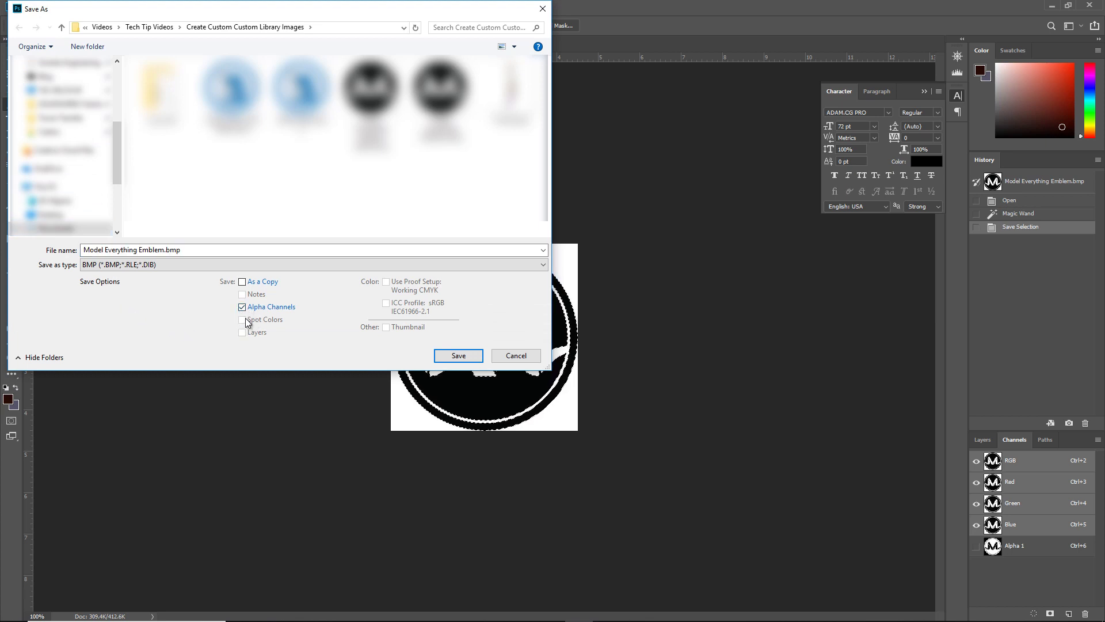
click(459, 359)
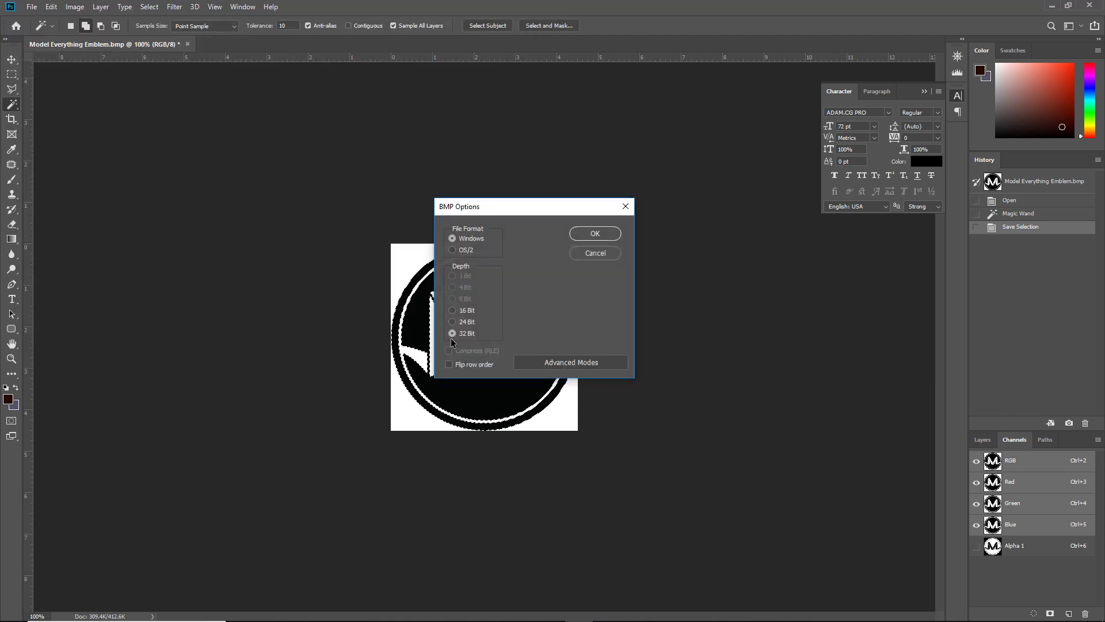
Confirm the 32-bit BMP options, then place Model Everything Emblem Alpha.bmp in the scene without a white square.
click(584, 233)
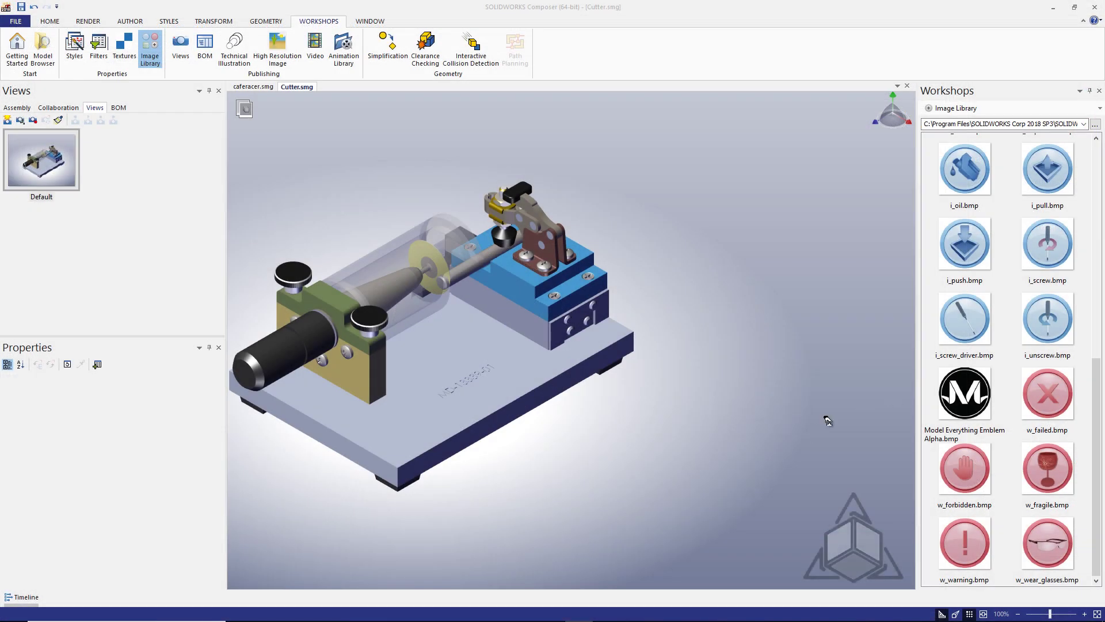
drag(957, 411, 739, 248)
click(765, 256)
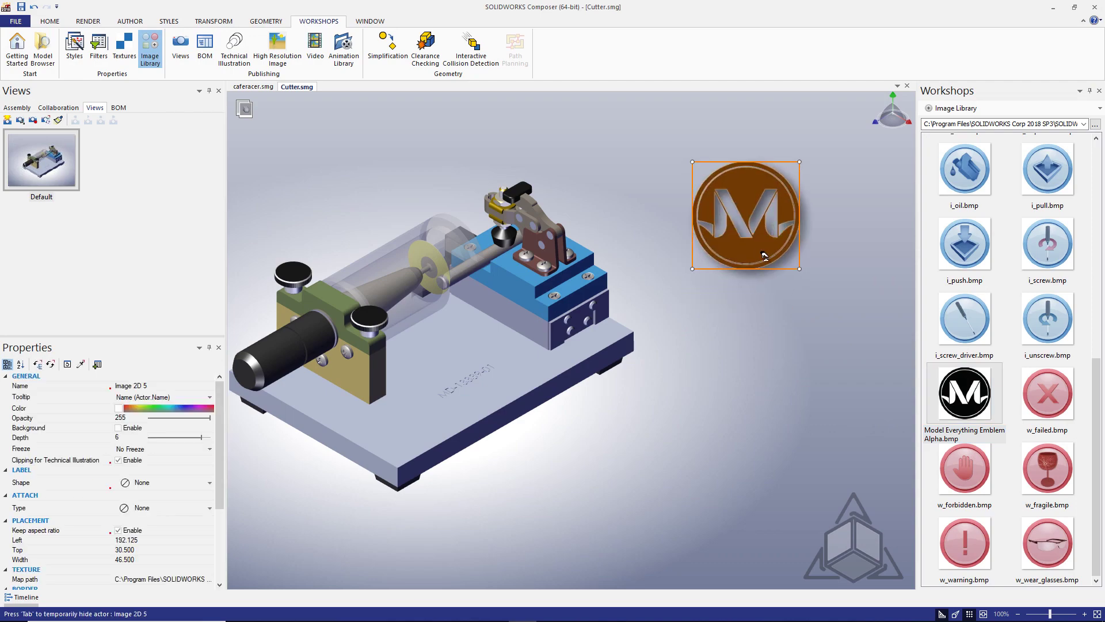
click(796, 344)
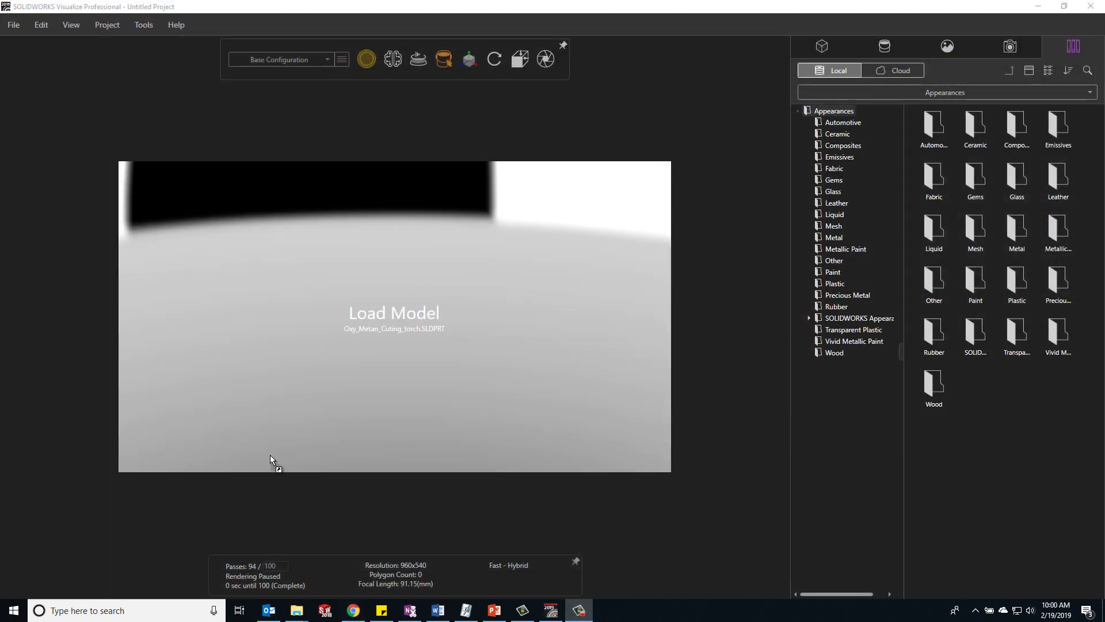
Load the torch model, set a Square 1:1 camera aspect and orbit to a better angle.
click(506, 433)
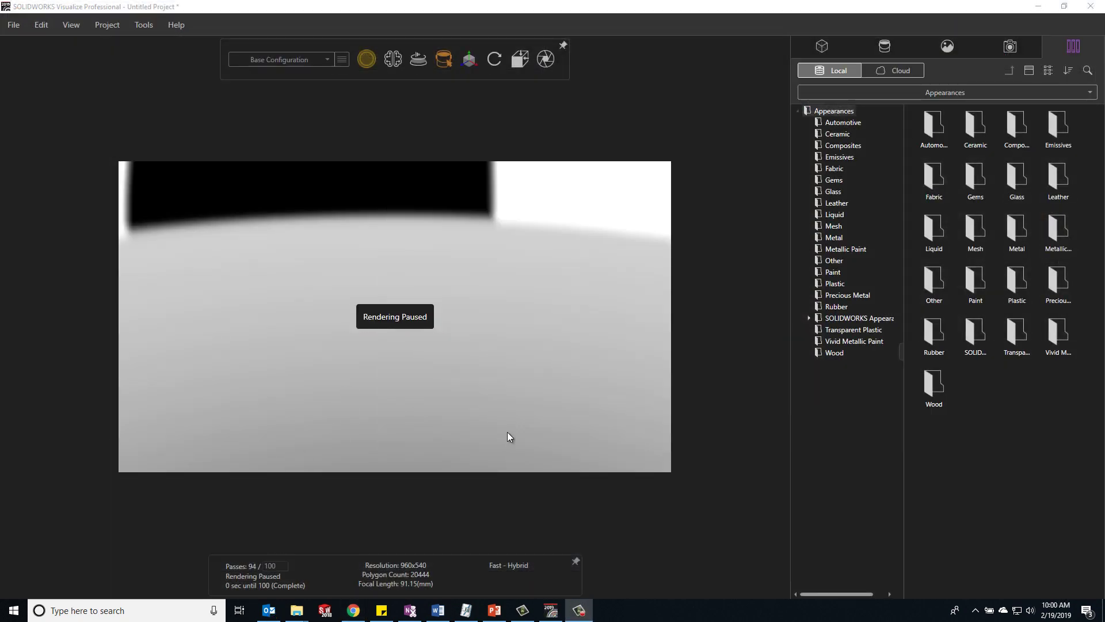
click(1010, 48)
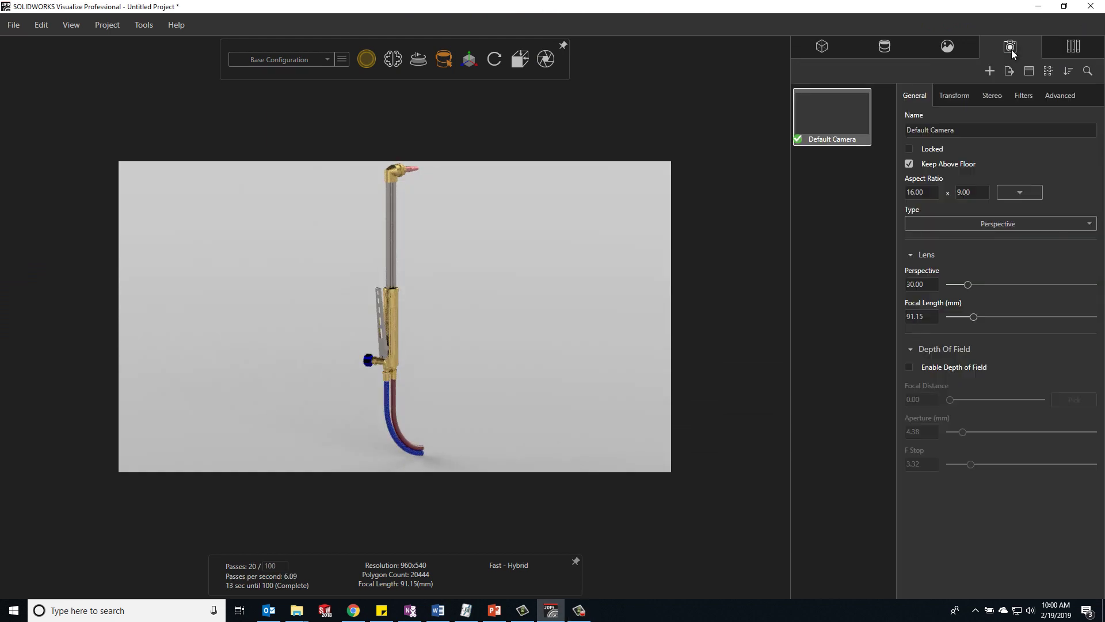
click(1020, 192)
click(1013, 249)
drag(658, 377, 474, 354)
Turn off the floor shadow and set the render output format to PNG.
click(947, 46)
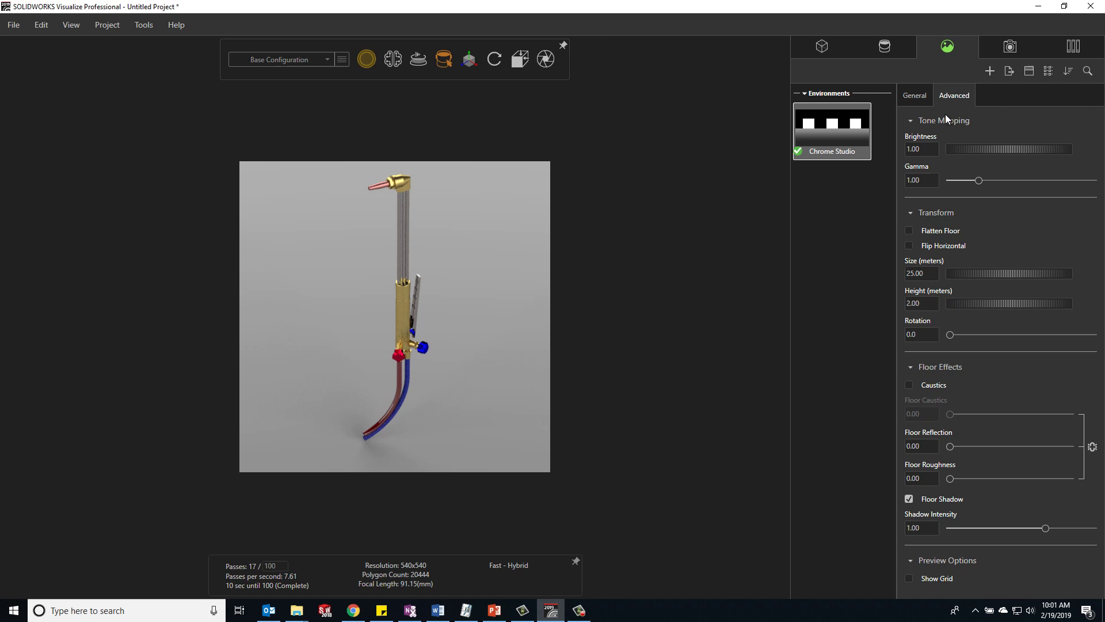
click(908, 499)
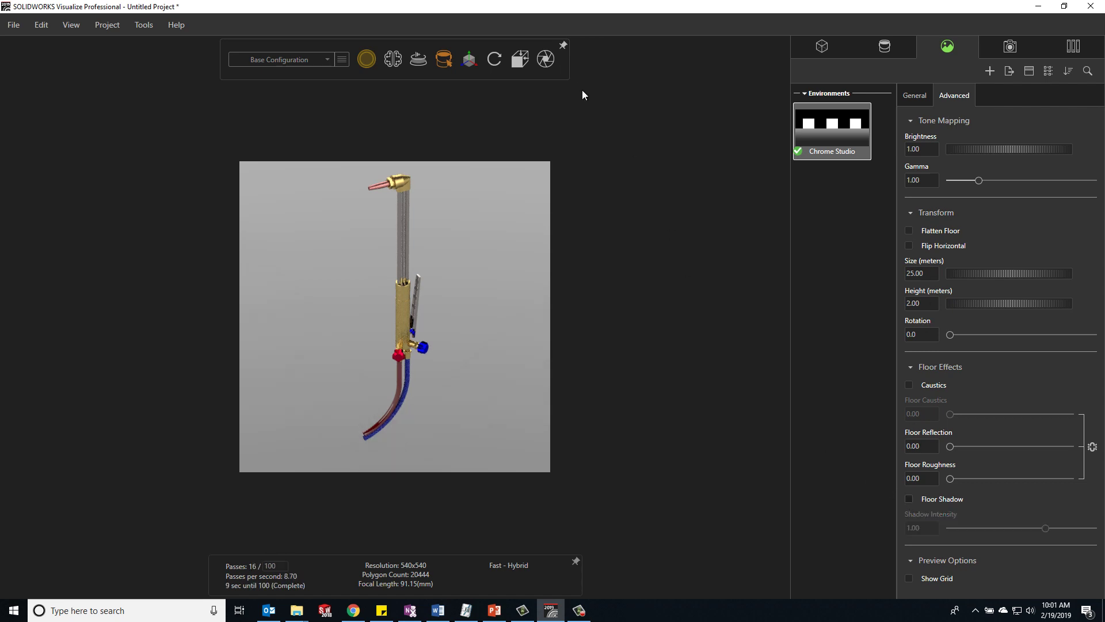
click(550, 63)
click(517, 241)
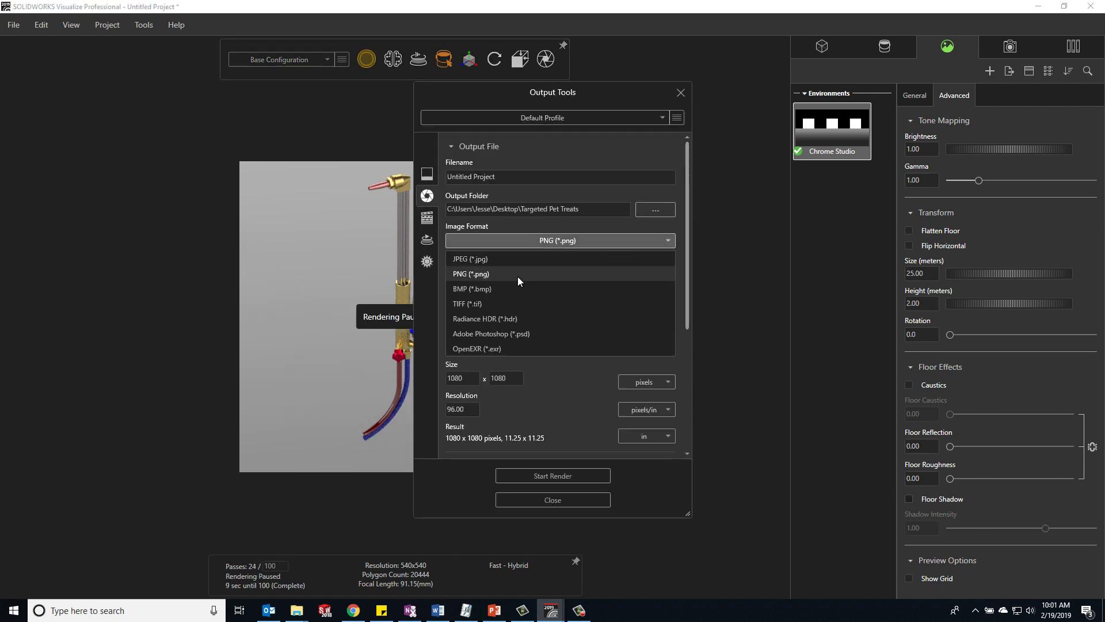
click(517, 276)
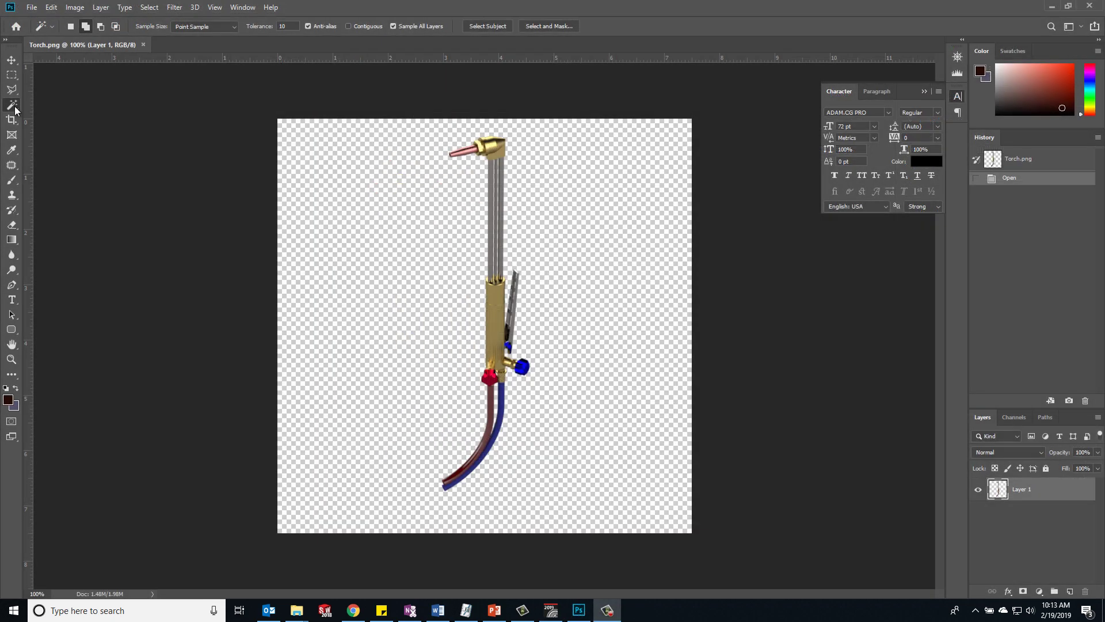
Magic Wand the transparent background, invert to the torch, and save it as Alpha 1.
click(400, 295)
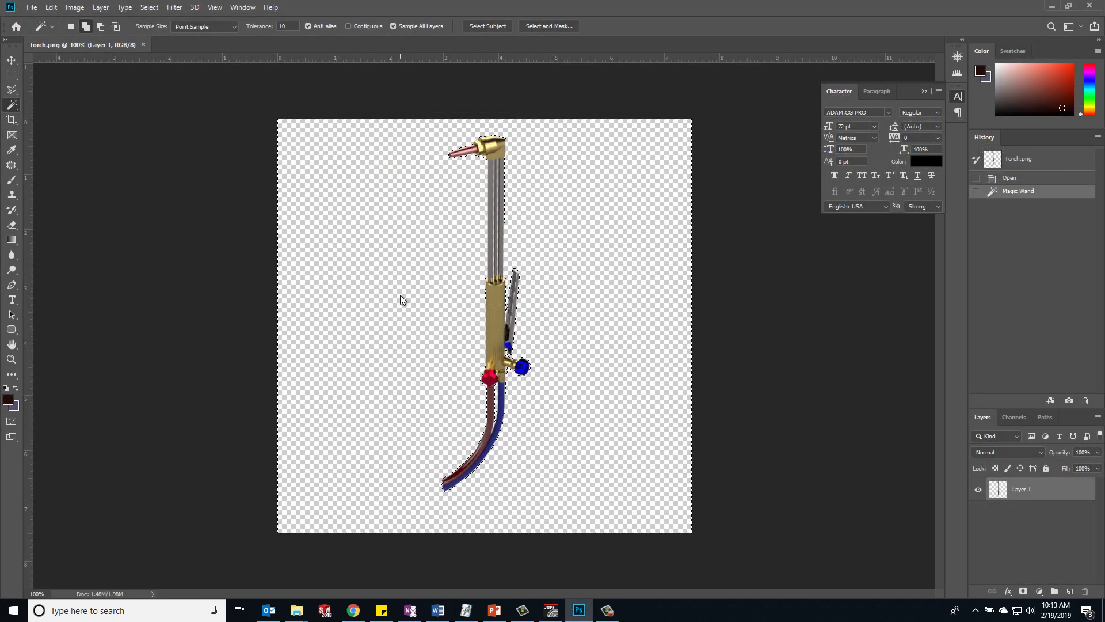
right_click(401, 296)
click(441, 447)
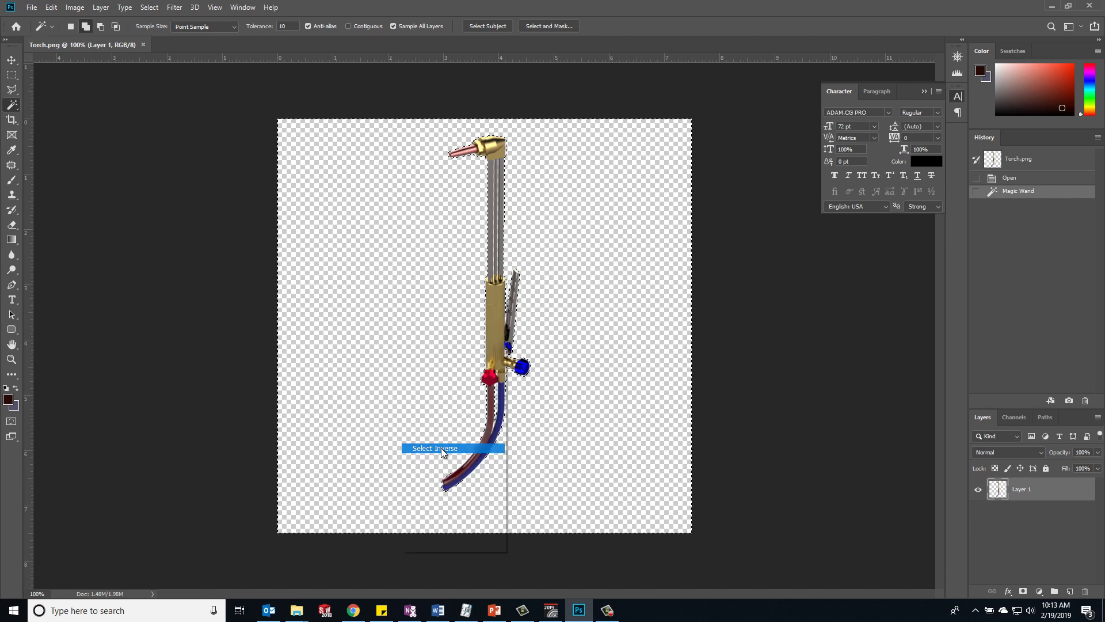
click(1008, 419)
click(1050, 592)
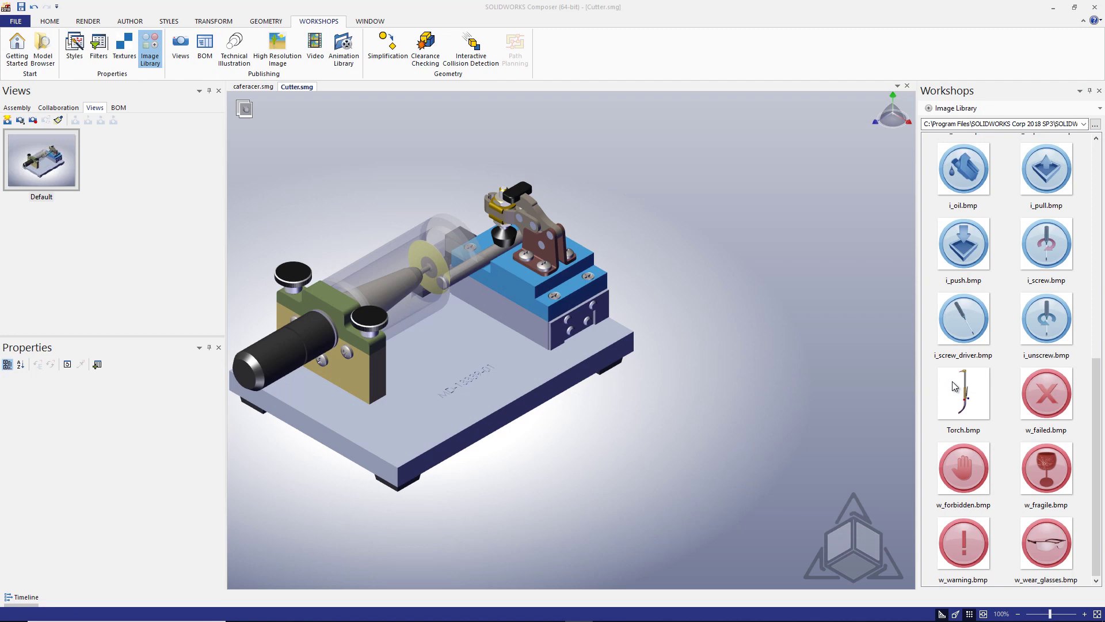
Drop Torch.bmp into the Cutter scene, enlarge it by a corner handle, and move it upper right.
drag(960, 390, 788, 290)
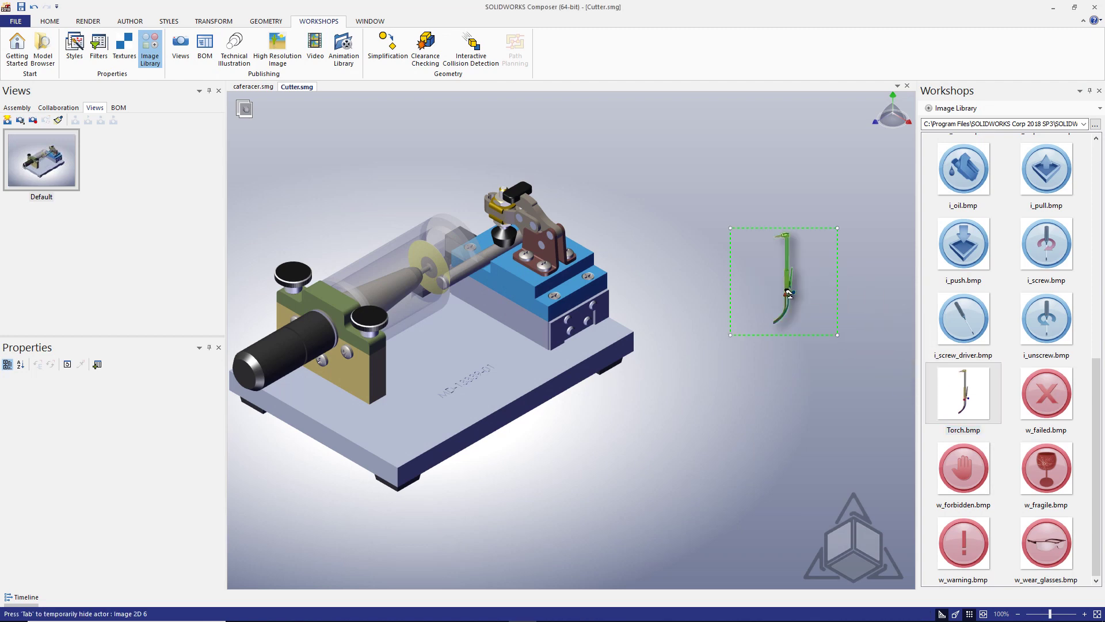
drag(730, 335, 645, 420)
drag(749, 359, 742, 261)
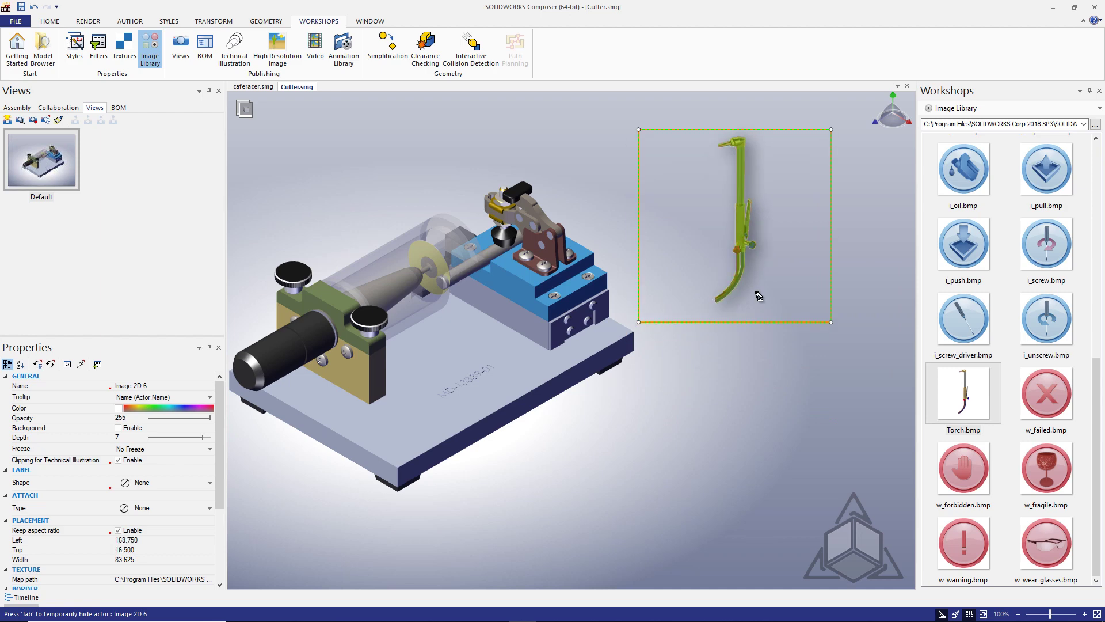
click(807, 396)
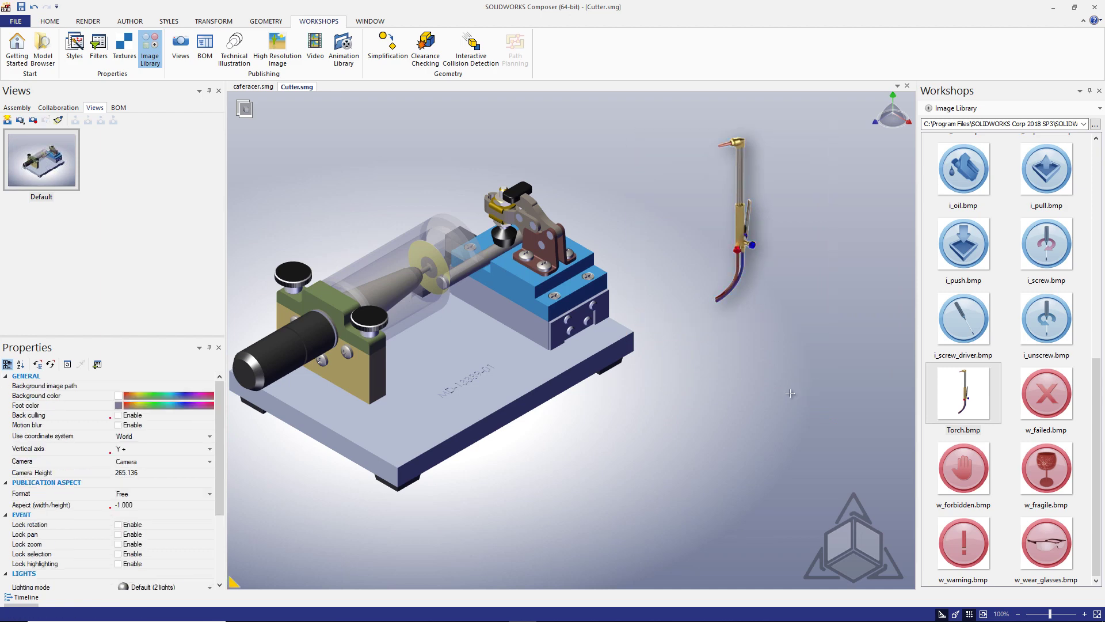